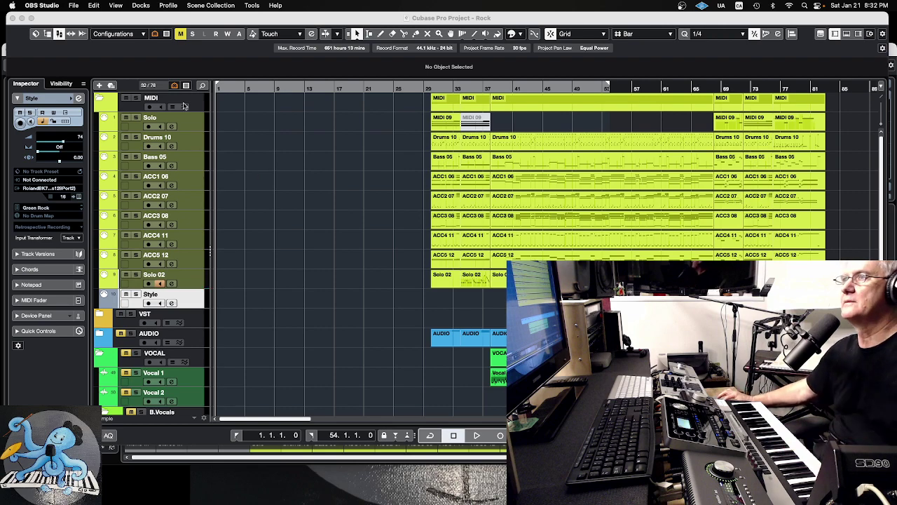
# Record-enable all tracks in the MIDI folder and turn on Always Send Start Message in the project synchronisation's MIDI clock preferences
pyautogui.click(149, 106)
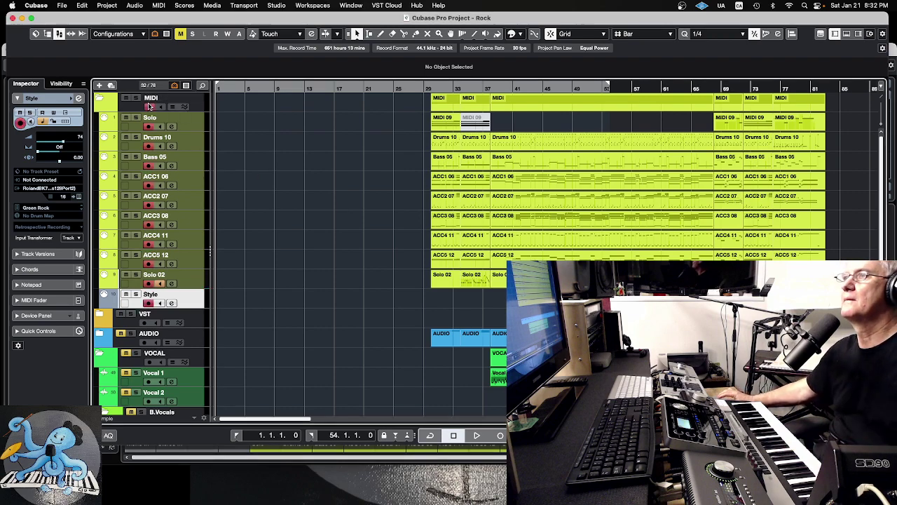
pyautogui.click(279, 7)
pyautogui.moveTo(252, 5)
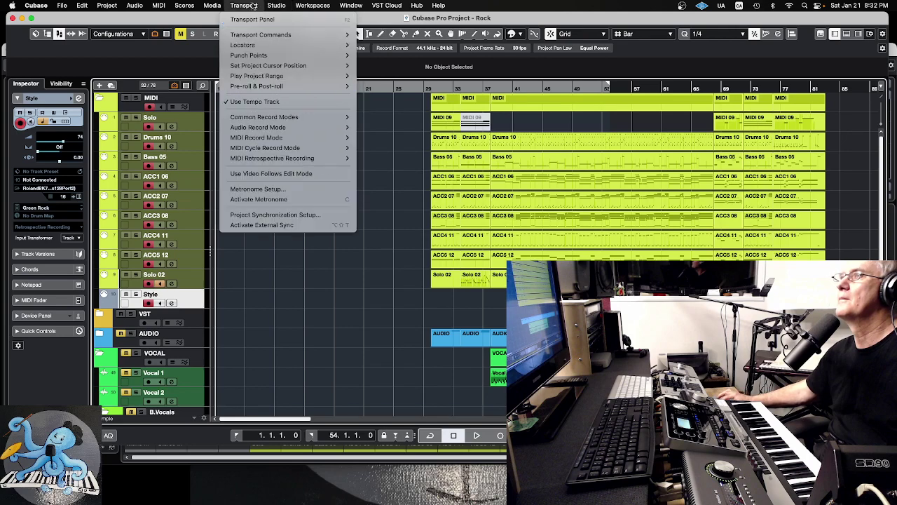
pyautogui.click(266, 217)
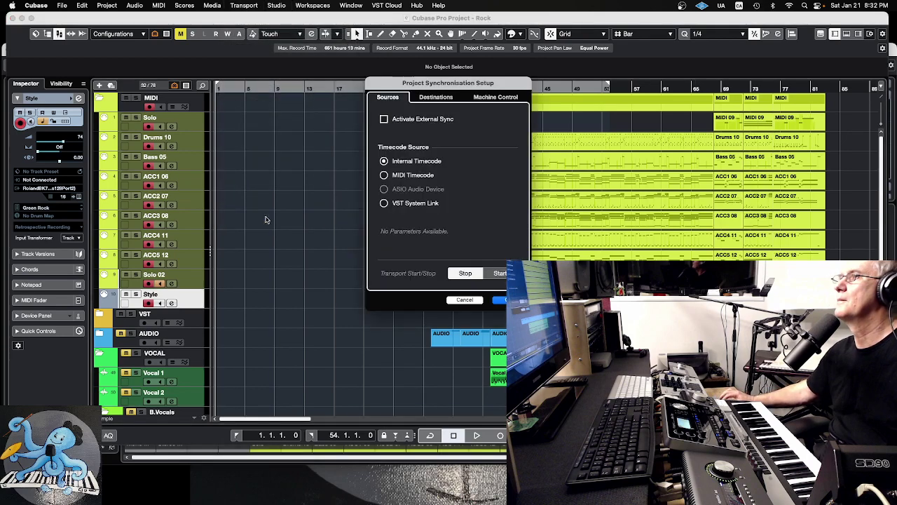
pyautogui.click(434, 98)
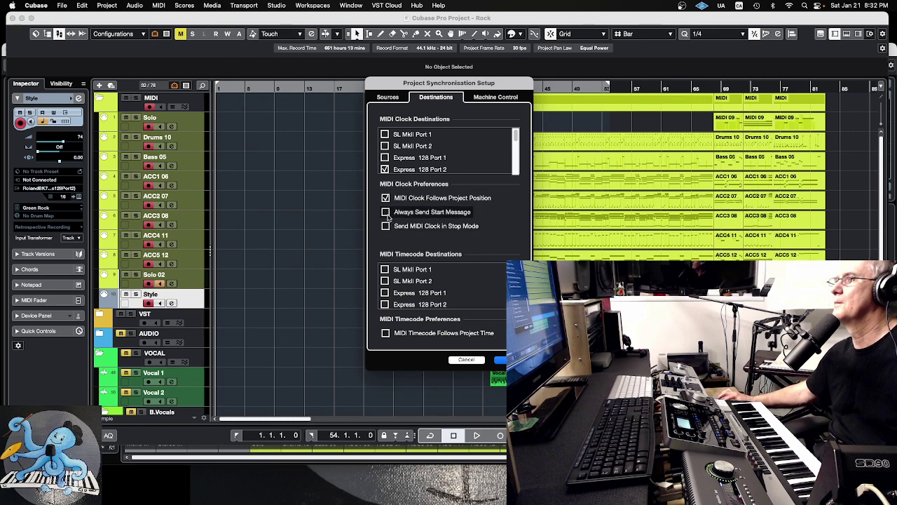
pyautogui.click(386, 213)
pyautogui.click(501, 359)
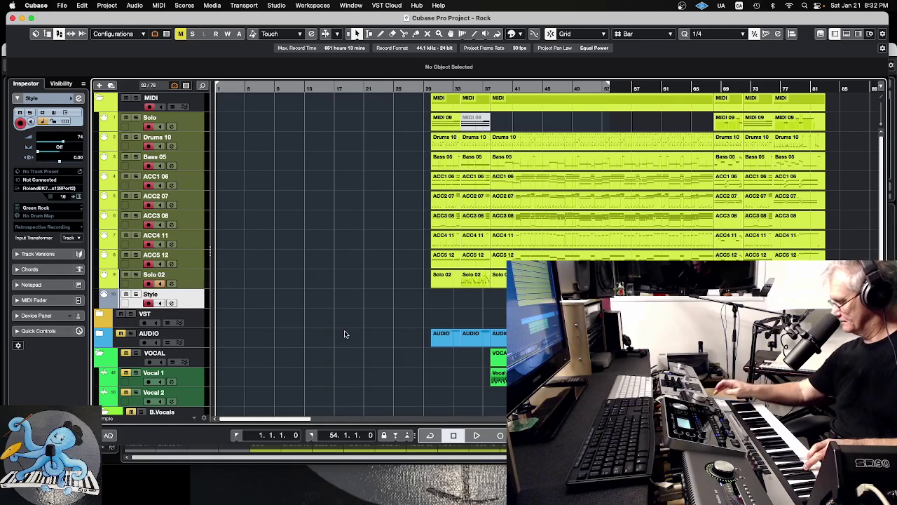
# Record a keyboard performance of about ten bars onto the armed MIDI tracks, starting at bar 1
pyautogui.press('KP_Multiply')
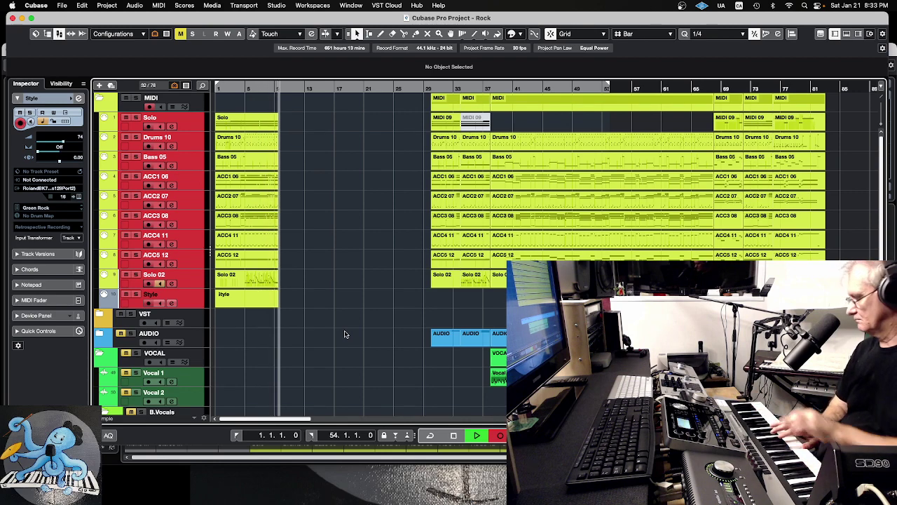
pyautogui.press('space')
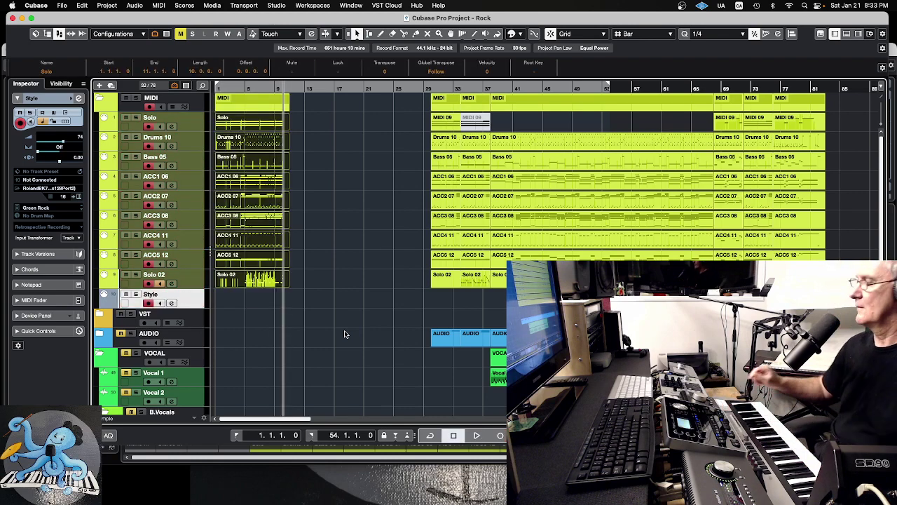
# Remove Express 128 Port 2 from the MIDI clock destinations in the project synchronisation setup
pyautogui.click(278, 6)
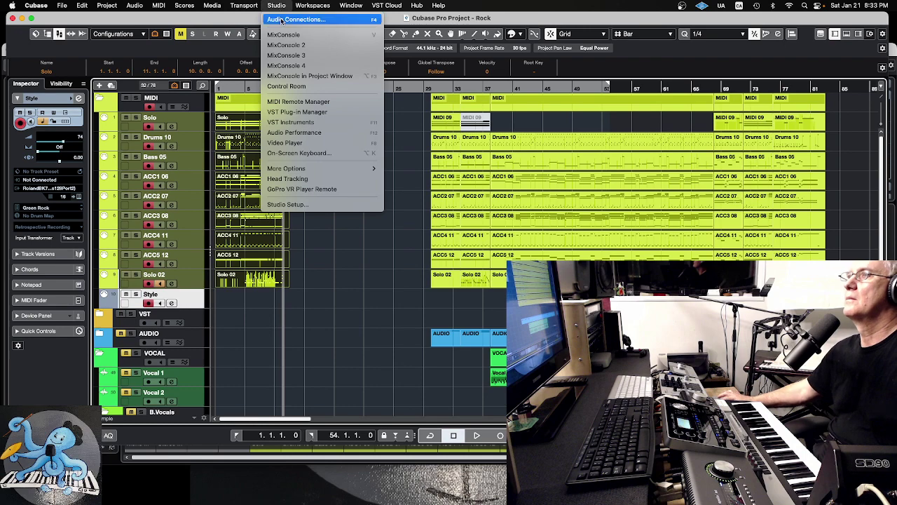
pyautogui.moveTo(244, 6)
pyautogui.click(273, 214)
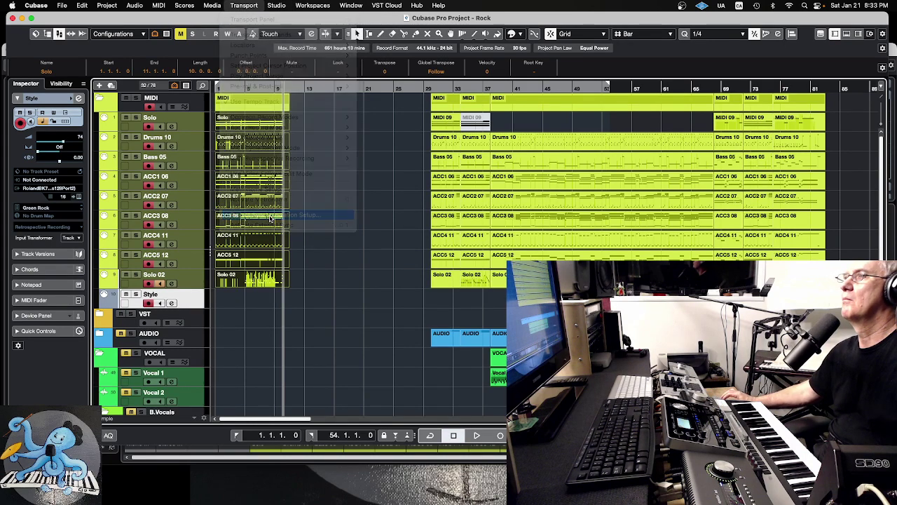
pyautogui.click(436, 97)
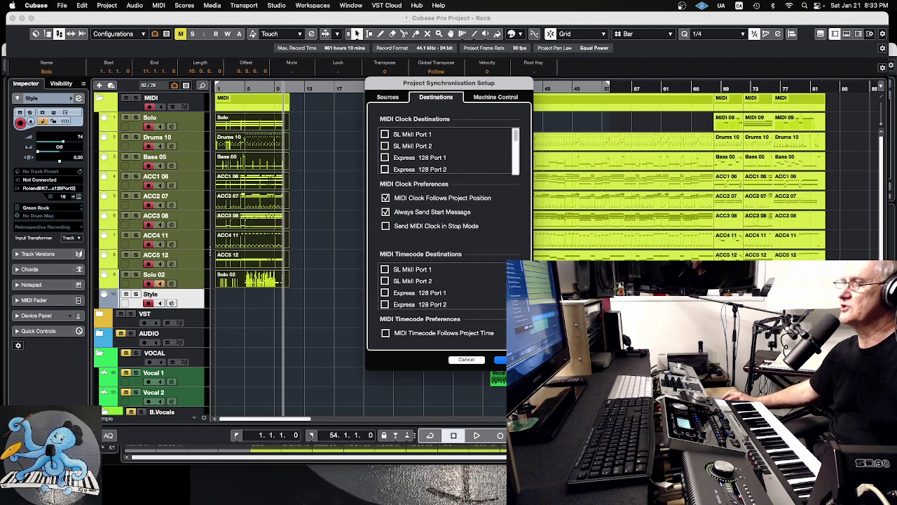
pyautogui.click(500, 359)
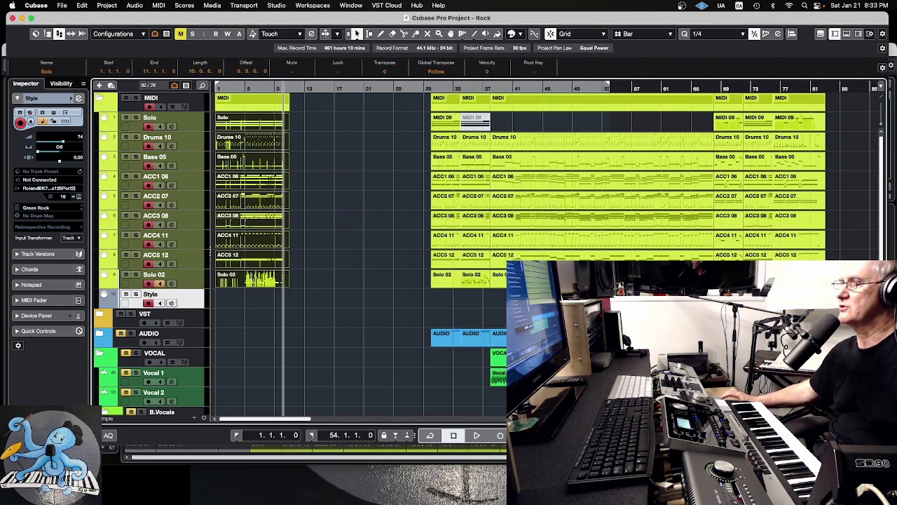
# Deselect the recorded parts, disarm the MIDI tracks and play the recording back from the start of the project
pyautogui.click(311, 309)
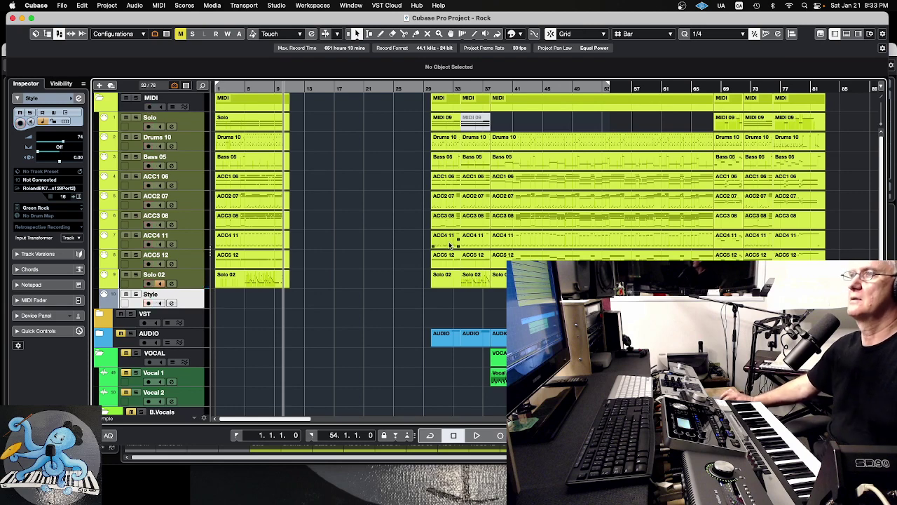
pyautogui.press('Home')
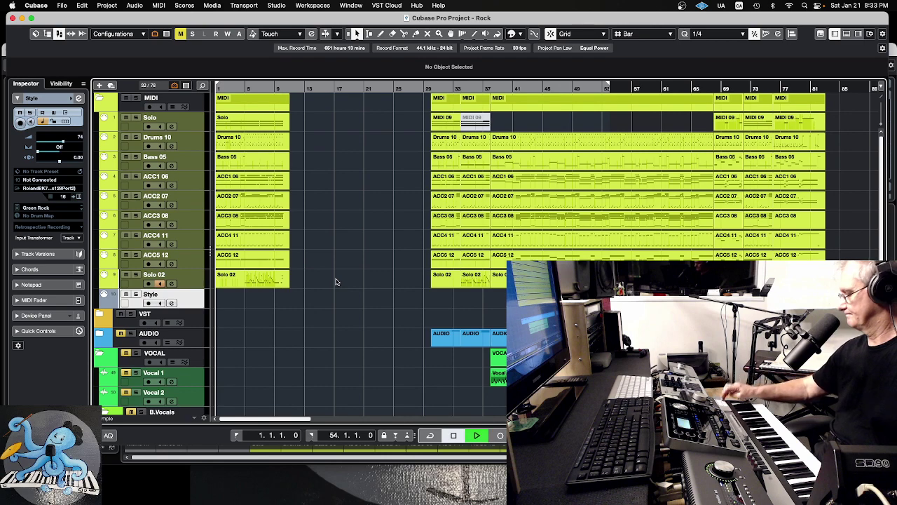
pyautogui.press('space')
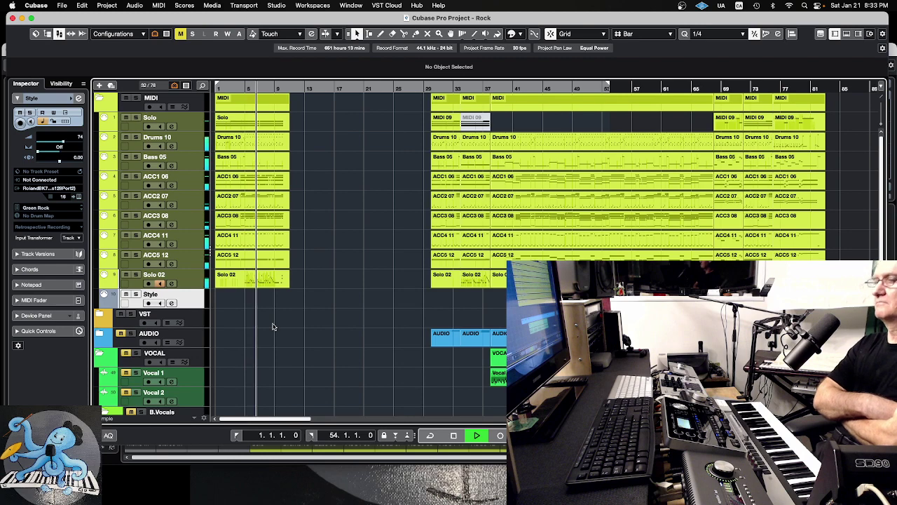
pyautogui.press('space')
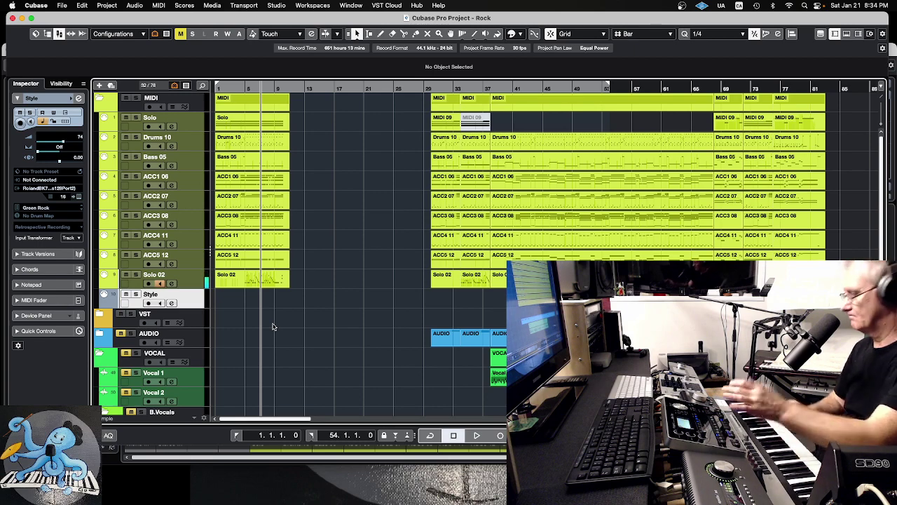
pyautogui.press('space')
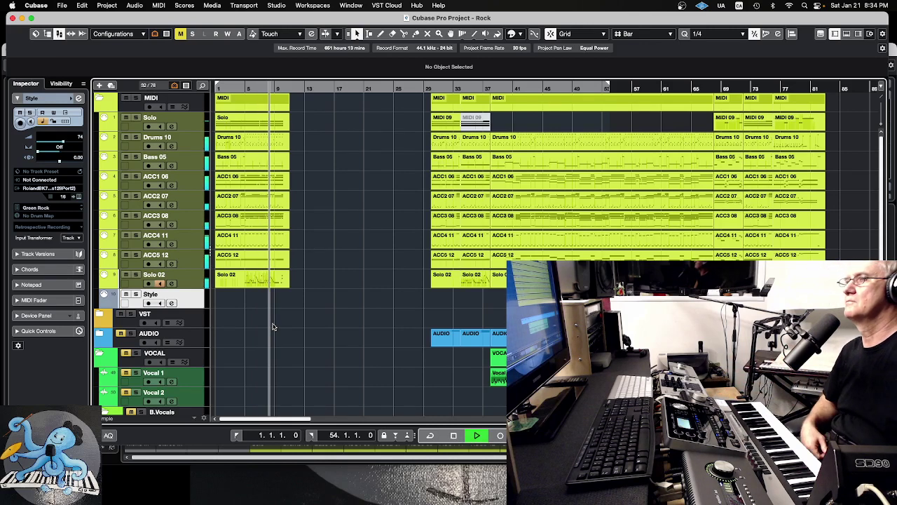
pyautogui.press('space')
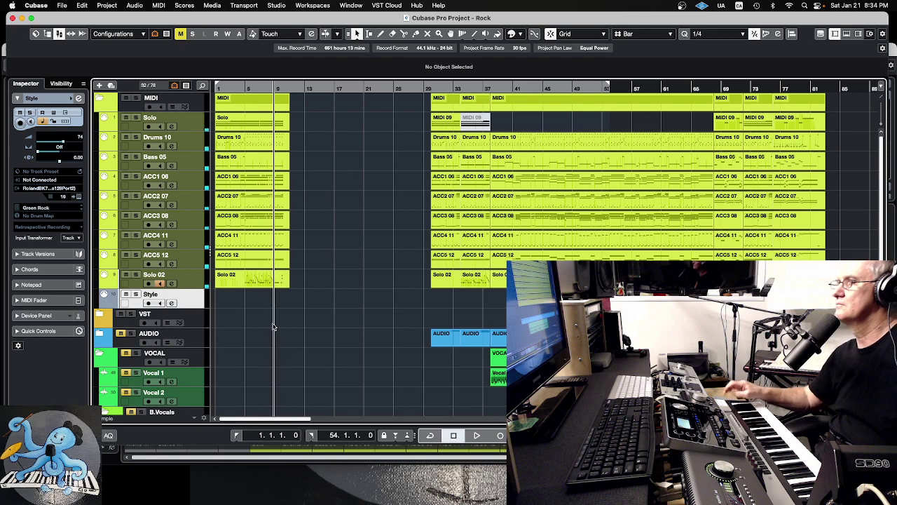
# Play from about bar 67, audition Solo, ACC4 11, ACC5 12, Drums 10 and Bass 05 by soloing them cumulatively in the mixer, and clear all solos
pyautogui.click(710, 90)
pyautogui.press('space')
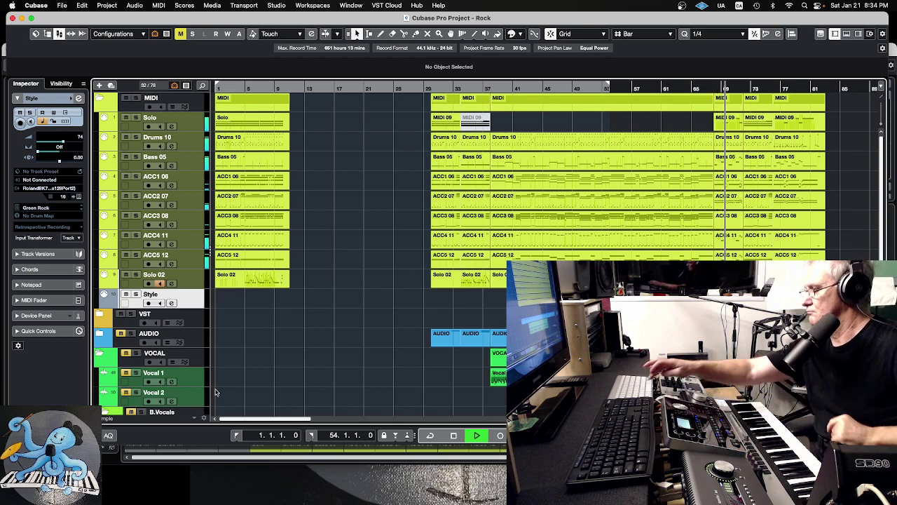
pyautogui.press('F3')
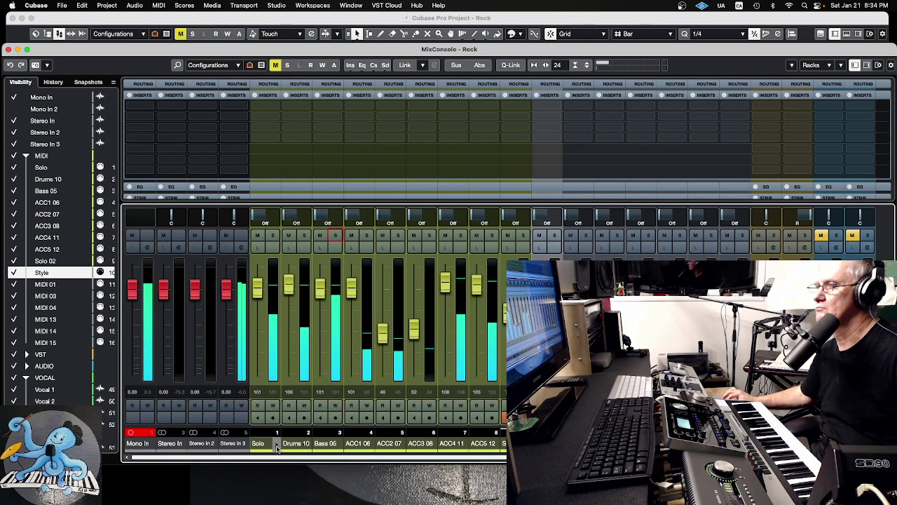
pyautogui.click(273, 236)
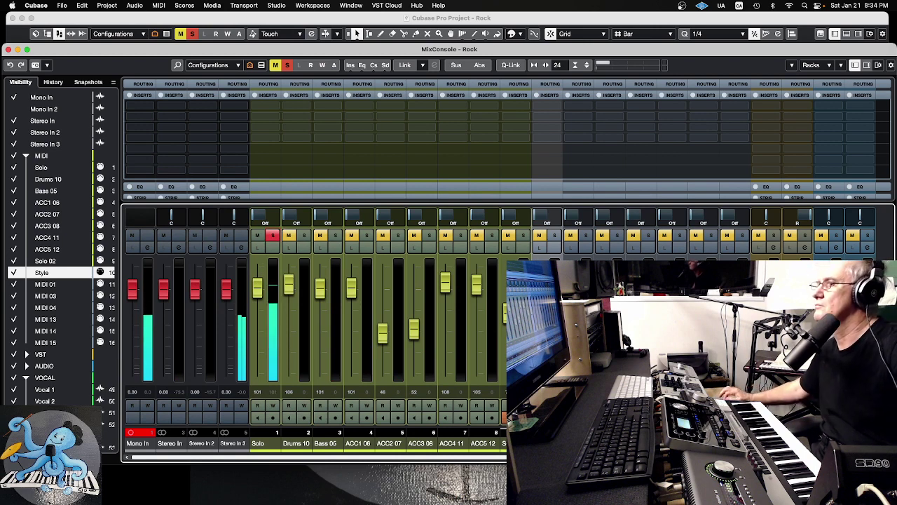
pyautogui.click(460, 236)
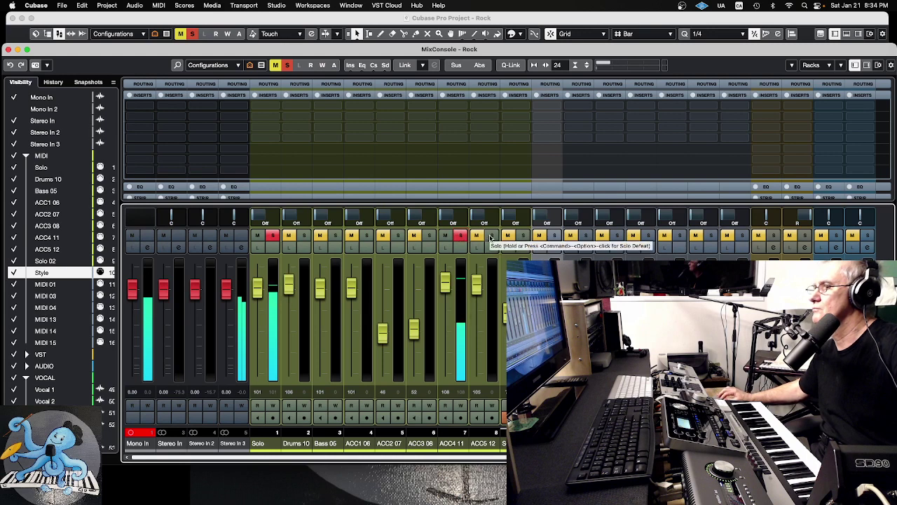
pyautogui.click(492, 236)
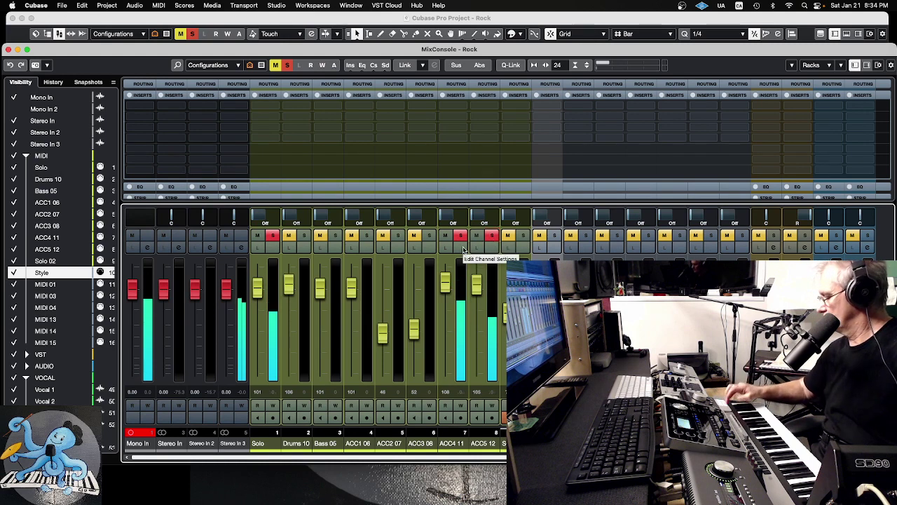
pyautogui.click(303, 236)
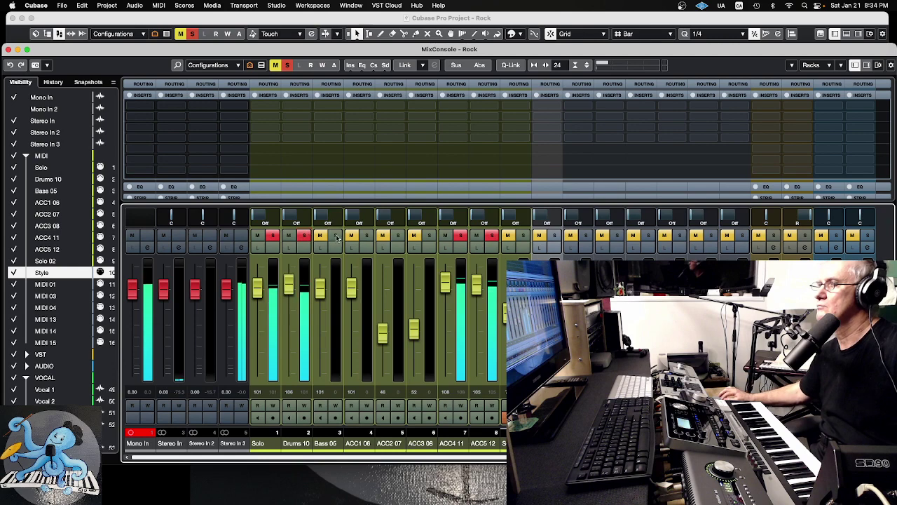
pyautogui.click(335, 236)
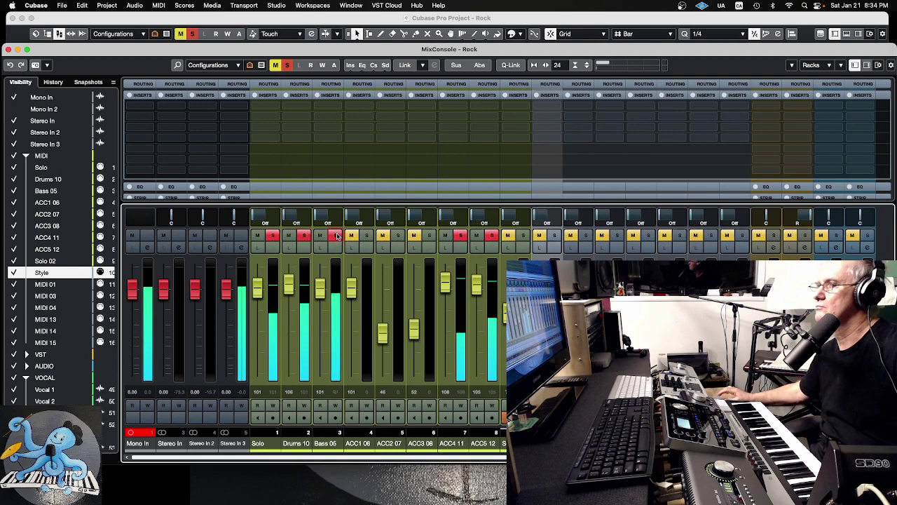
pyautogui.click(372, 25)
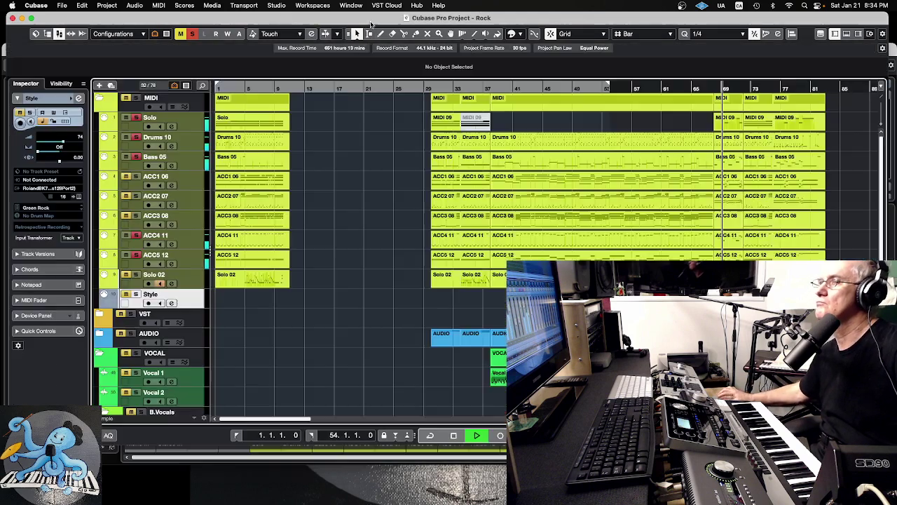
pyautogui.click(189, 34)
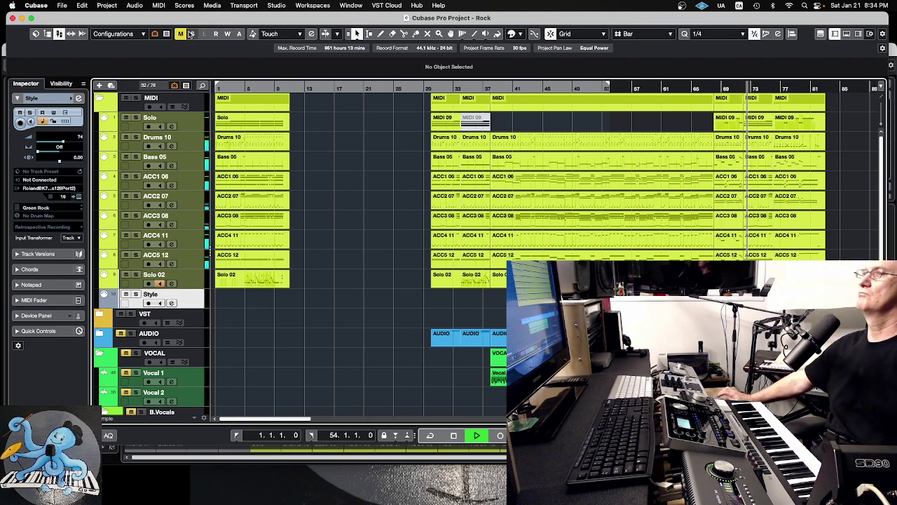
# Audition ACC2 07, ACC1 06, Bass 05, Drums 10 and Solo by soloing them cumulatively in the track list, and clear all solos
pyautogui.click(135, 197)
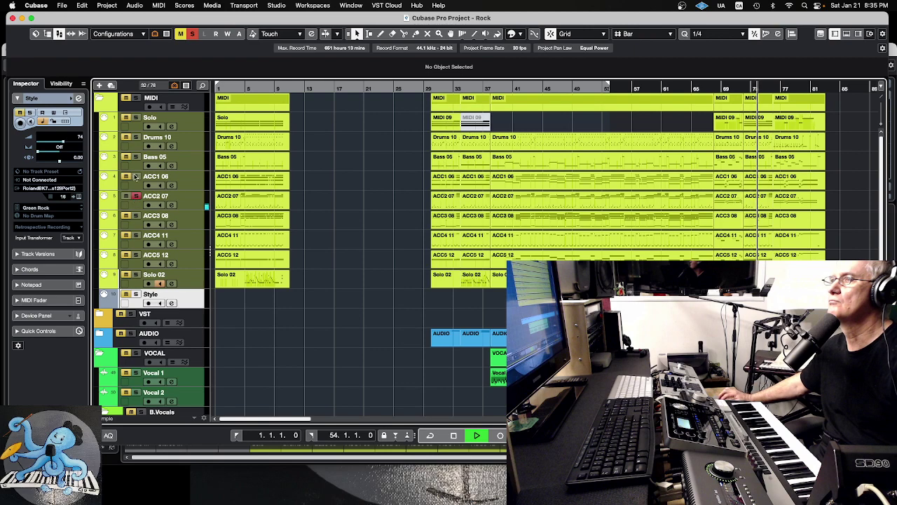
pyautogui.click(136, 177)
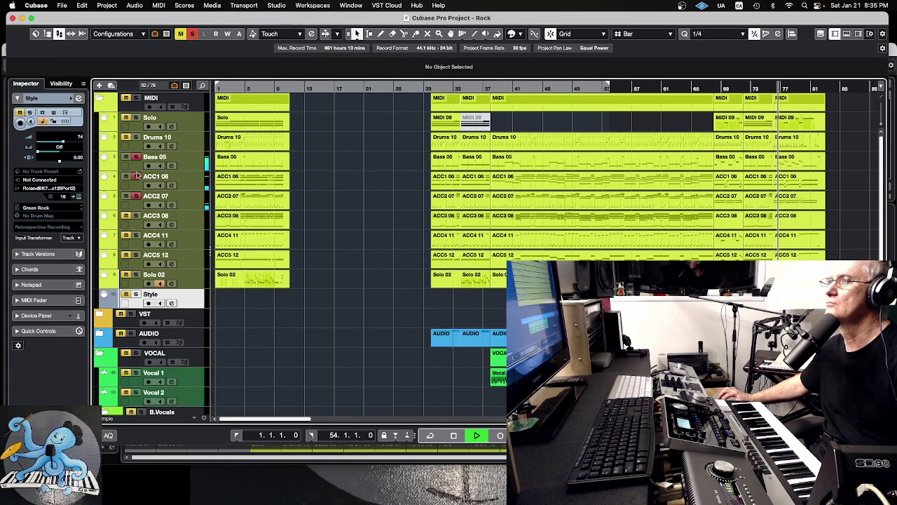
pyautogui.click(136, 137)
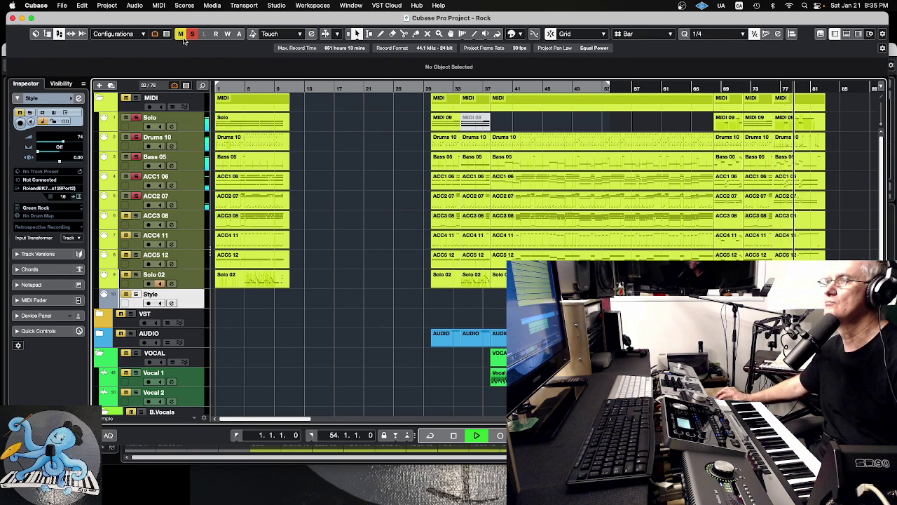
pyautogui.click(191, 34)
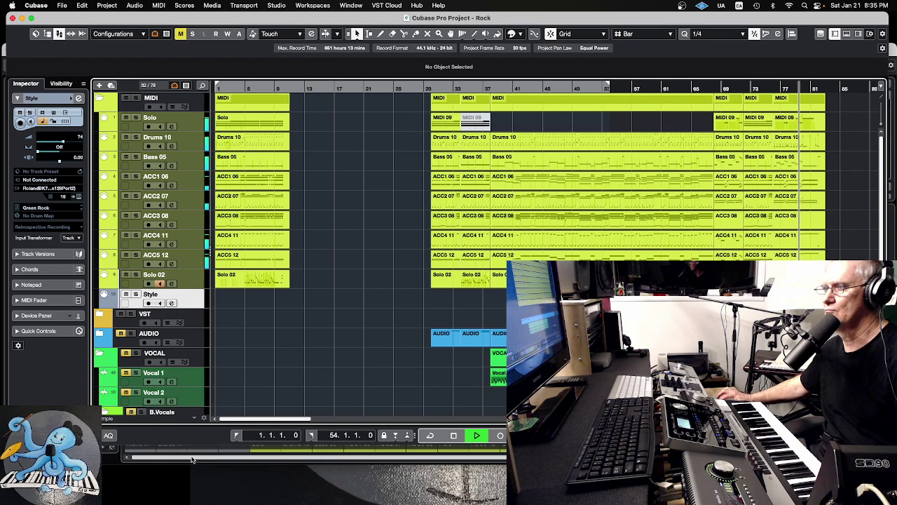
# Lower the Bass 05 channel's volume to 71 in the mixer and return to the project window
pyautogui.press('F3')
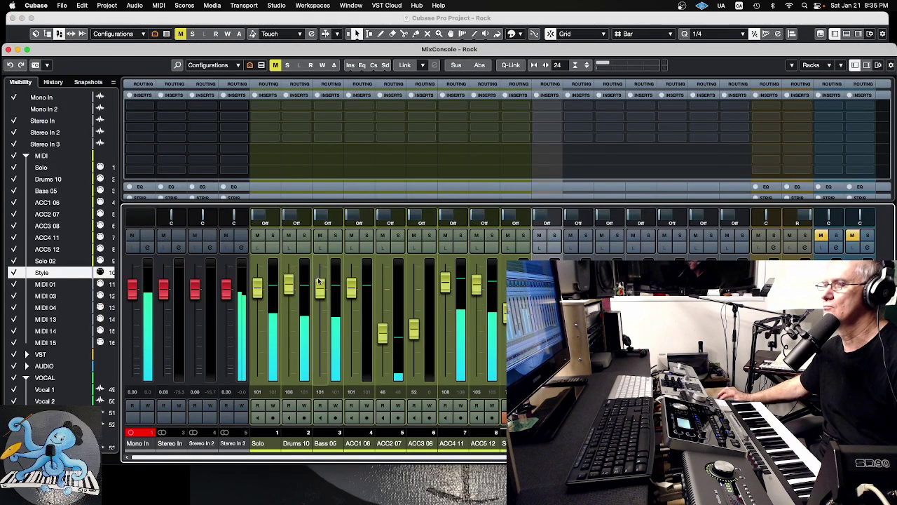
pyautogui.moveTo(320, 282); pyautogui.dragTo(320, 315)
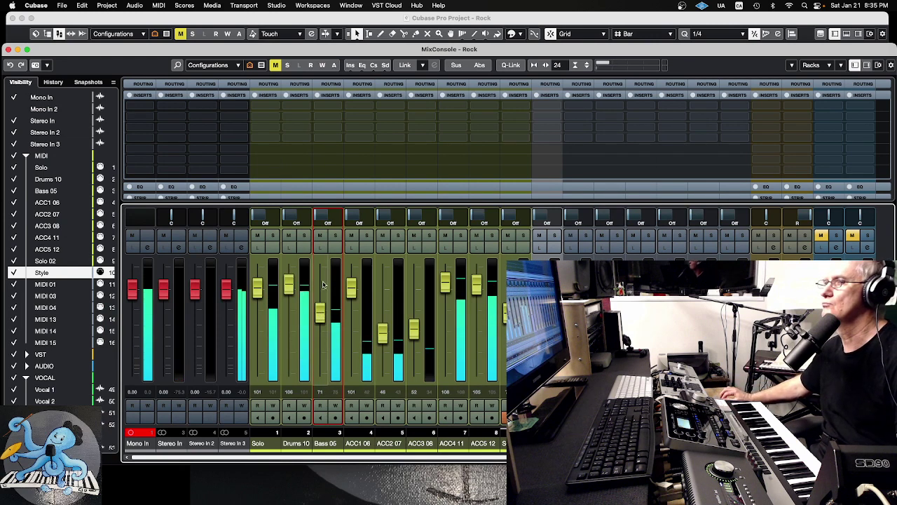
pyautogui.click(130, 433)
pyautogui.click(591, 19)
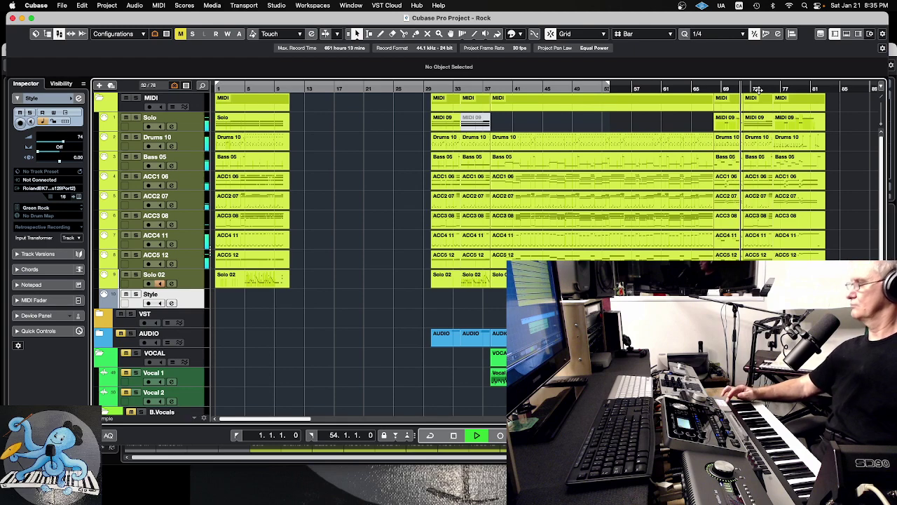
# Play the end of the arrangement from about bar 77 and stop playback
pyautogui.press('space')
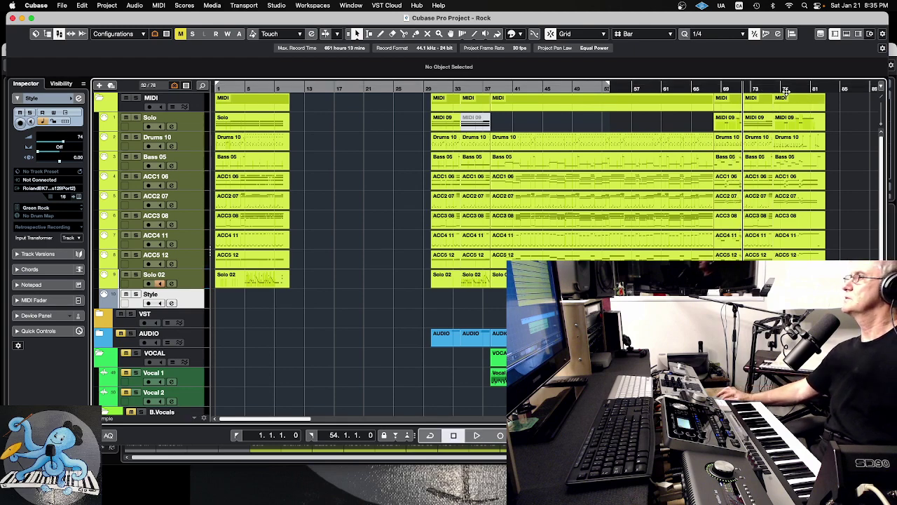
pyautogui.click(787, 91)
pyautogui.press('space')
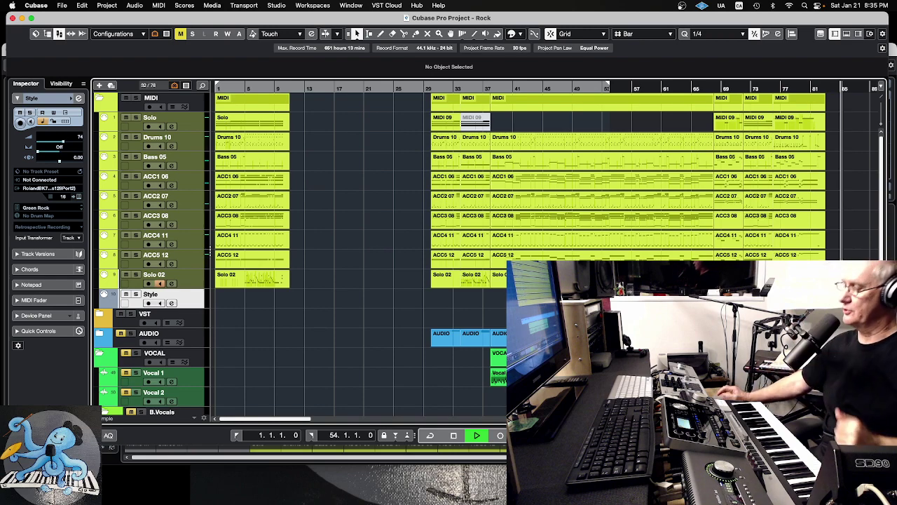
pyautogui.press('space')
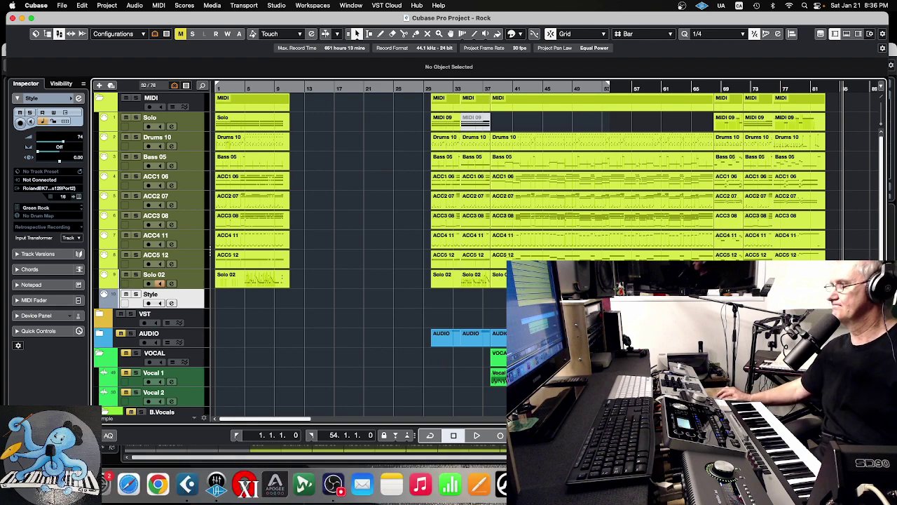
# Switch to the OBS Studio window
pyautogui.click(333, 484)
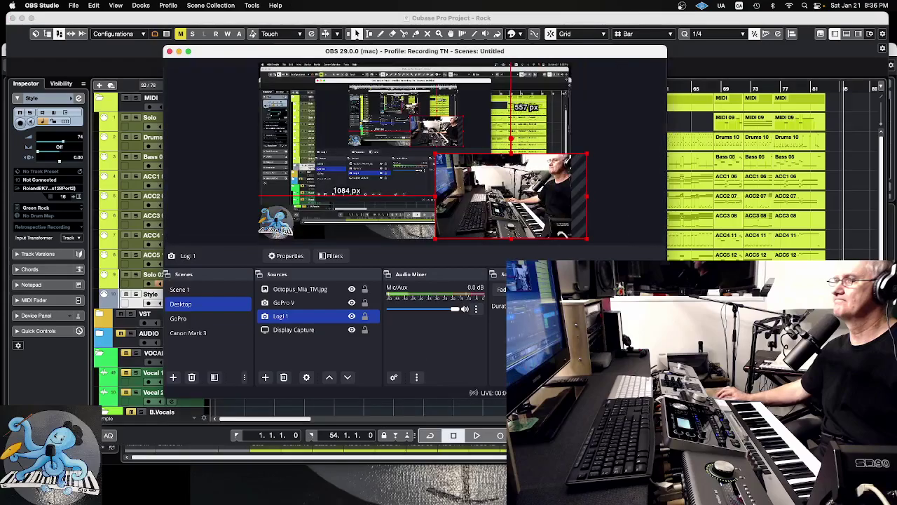